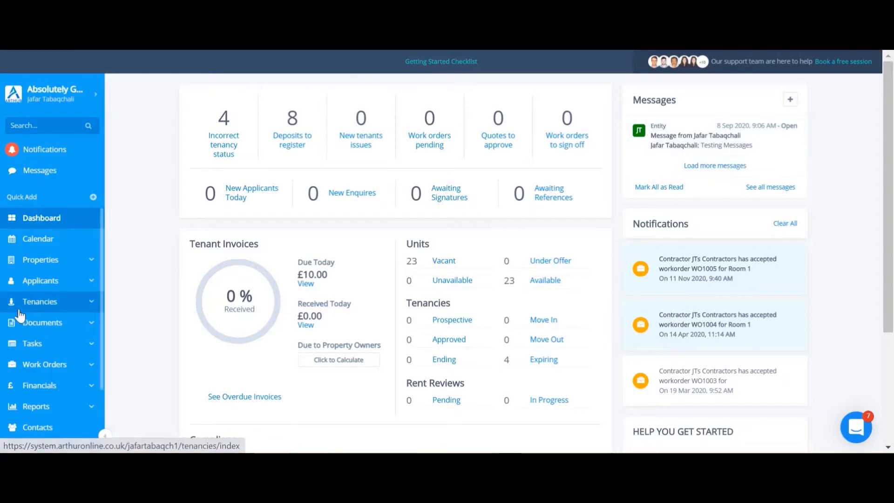
Open tenancy TE1135 from the tenancies list and switch its statement to the Tenant Deposit Statement
left_click(36, 309)
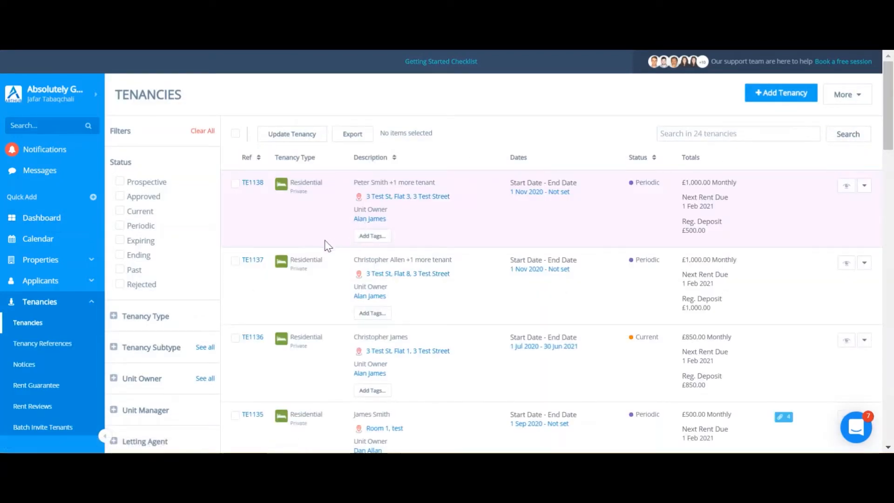
scroll(329, 246, "down", 3)
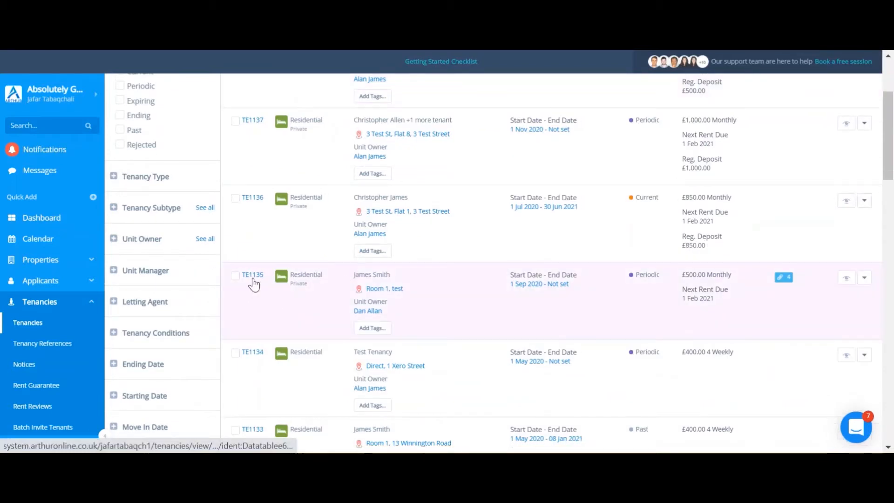
left_click(253, 276)
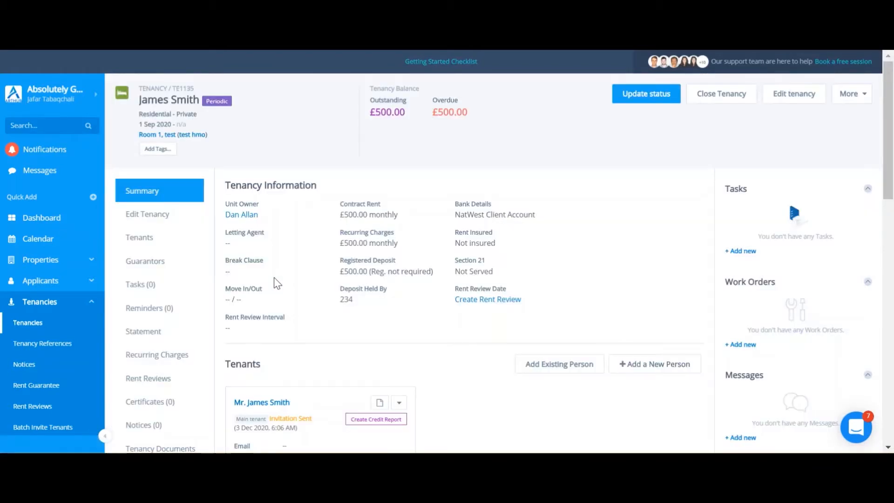
left_click(166, 338)
left_click(454, 228)
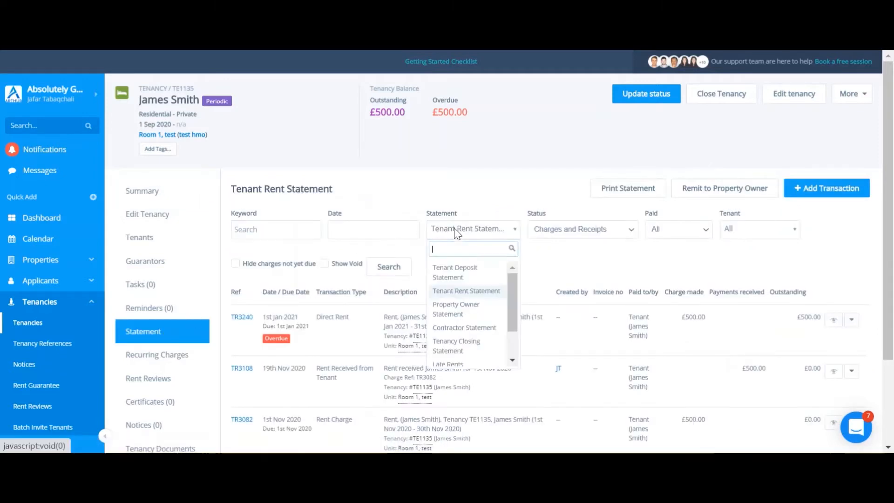
left_click(455, 272)
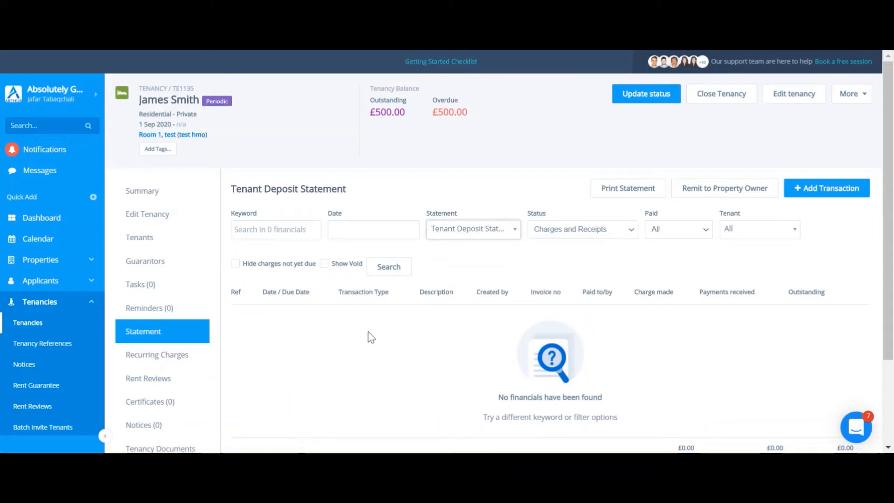
Start a new transaction of type Registered Deposit Charge, describing it as the deposit with the tenant's first name
left_click(816, 188)
left_click(354, 147)
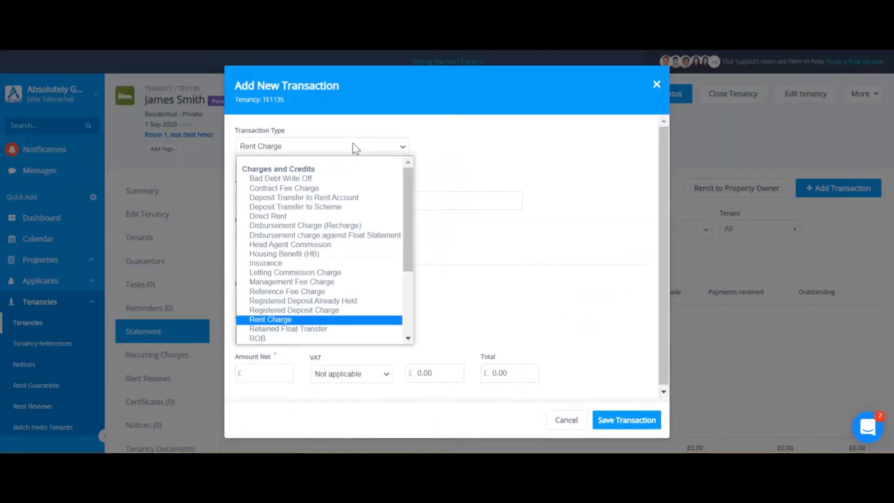
key("r")
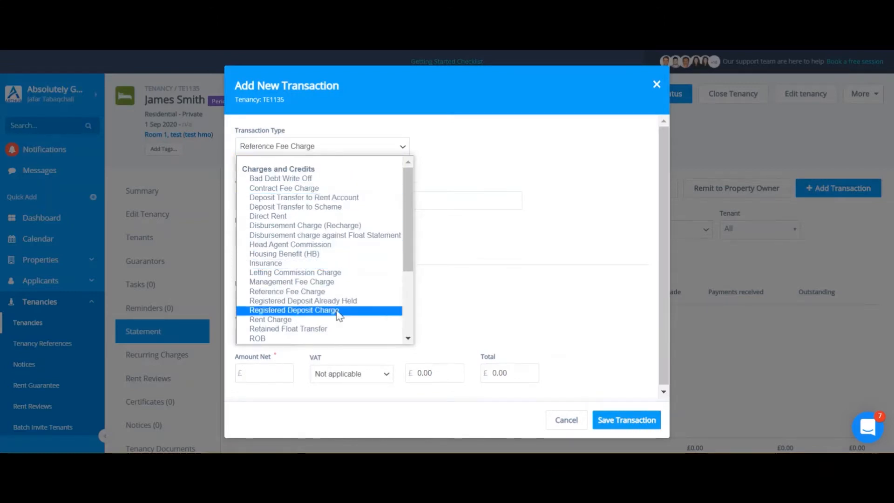
left_click(337, 310)
left_click(327, 205)
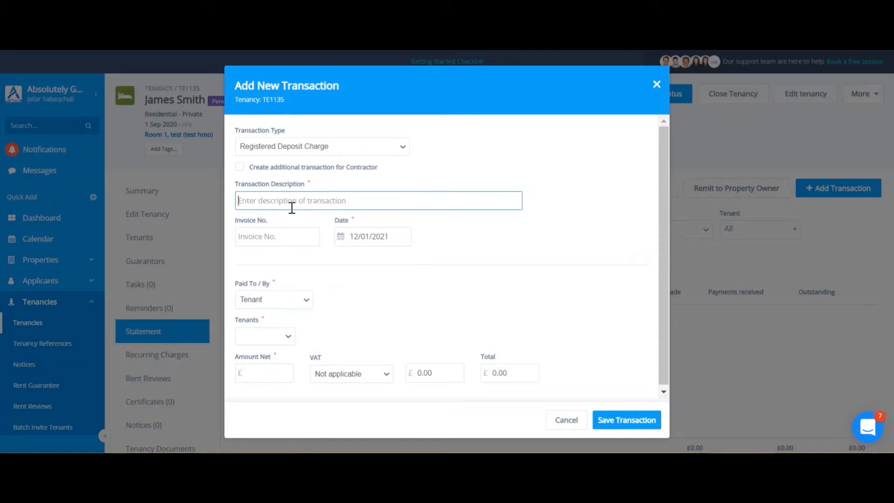
type("Deposit James")
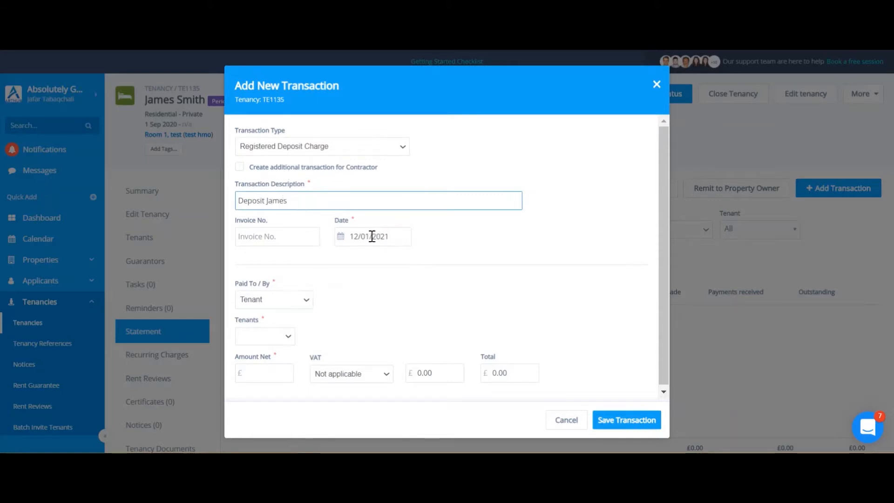
Date the deposit charge 01/12/2020, assign it to the tenancy's tenant, set the net amount to £500 and save the transaction
left_click(343, 243)
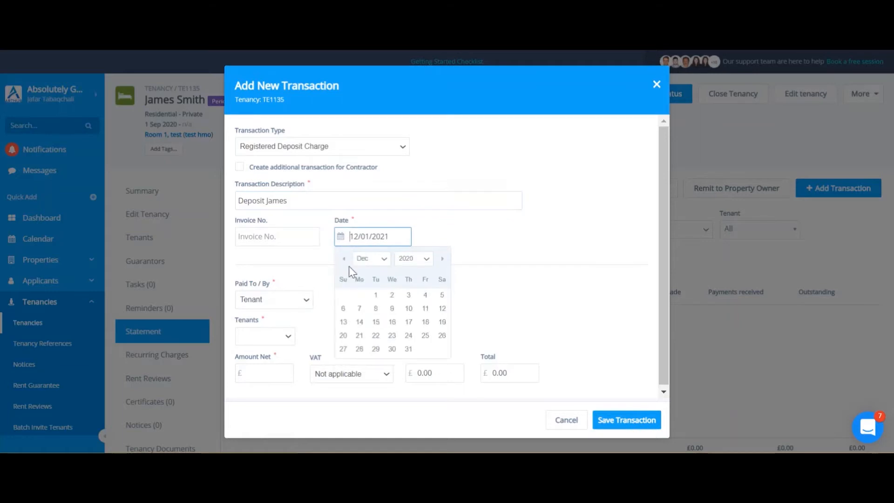
left_click(375, 294)
left_click(262, 340)
left_click(271, 360)
left_click(270, 372)
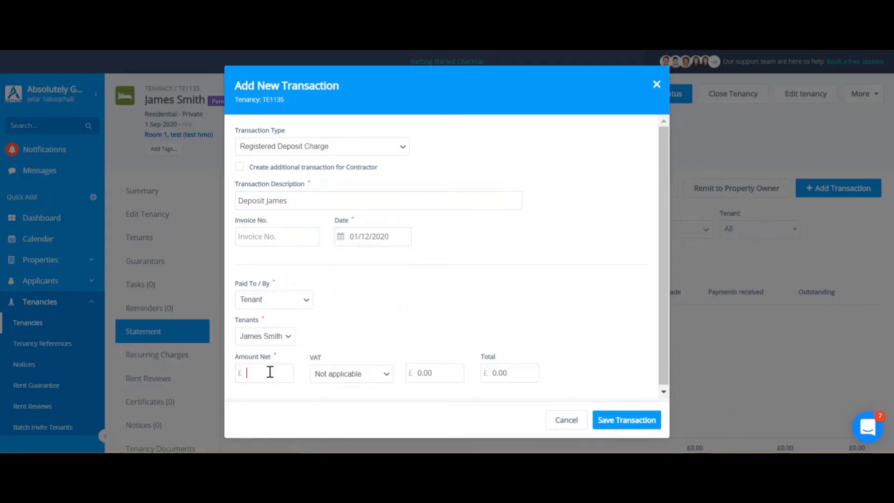
type("500")
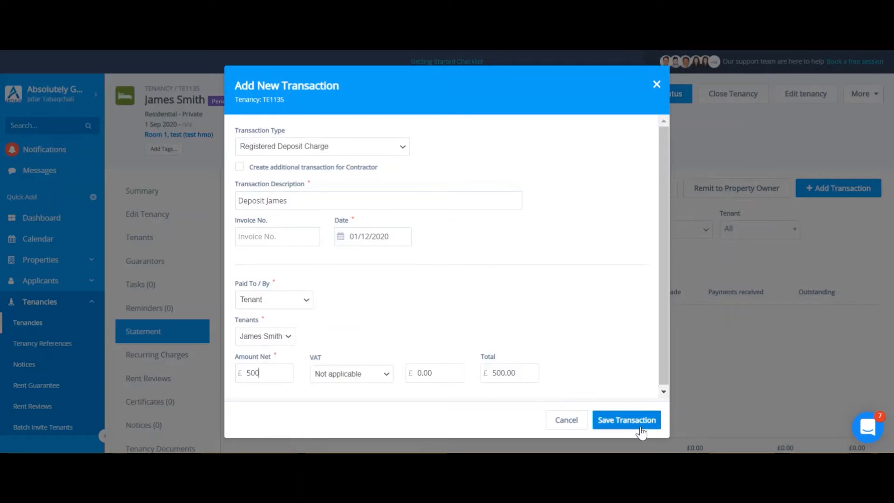
left_click(615, 422)
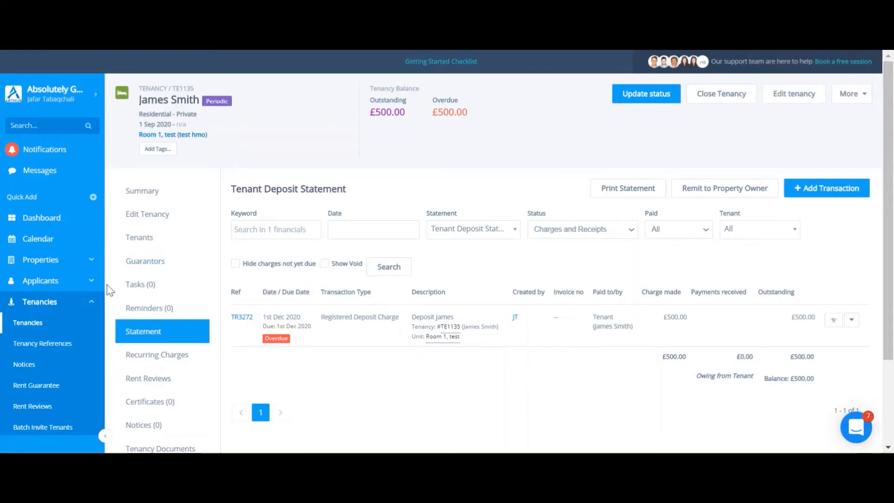
Go to the bank accounts under Financials and start reconciliation of the NatWest Client Account
left_click(84, 303)
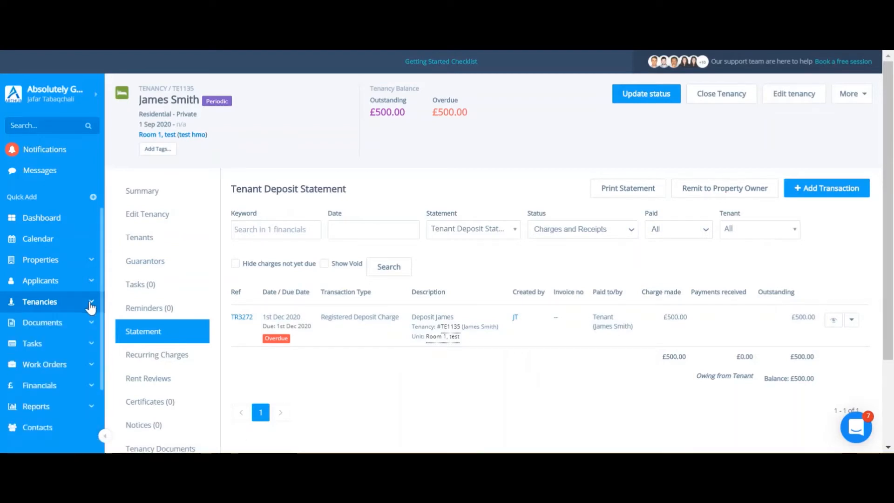
left_click(52, 397)
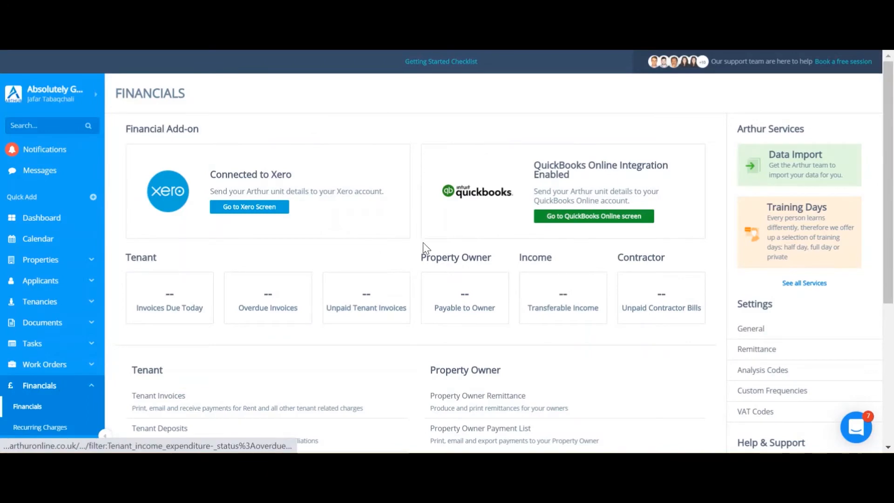
scroll(424, 245, "down", 3)
scroll(425, 247, "down", 2)
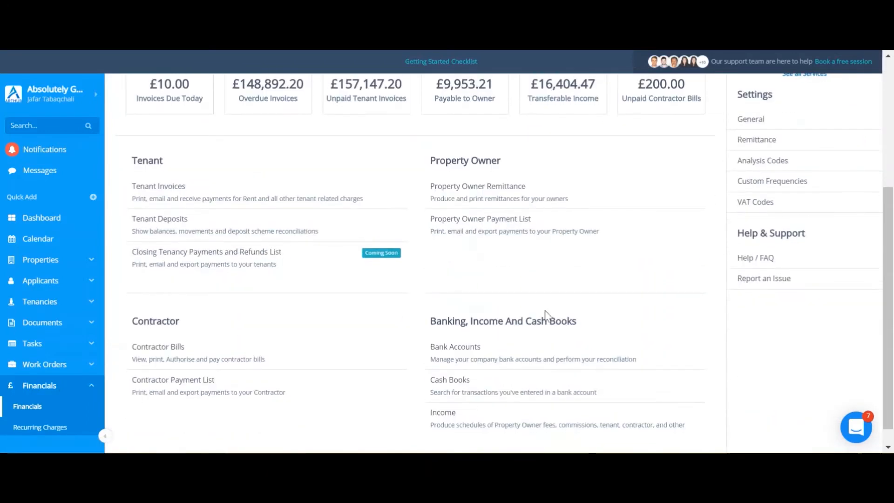
left_click(526, 356)
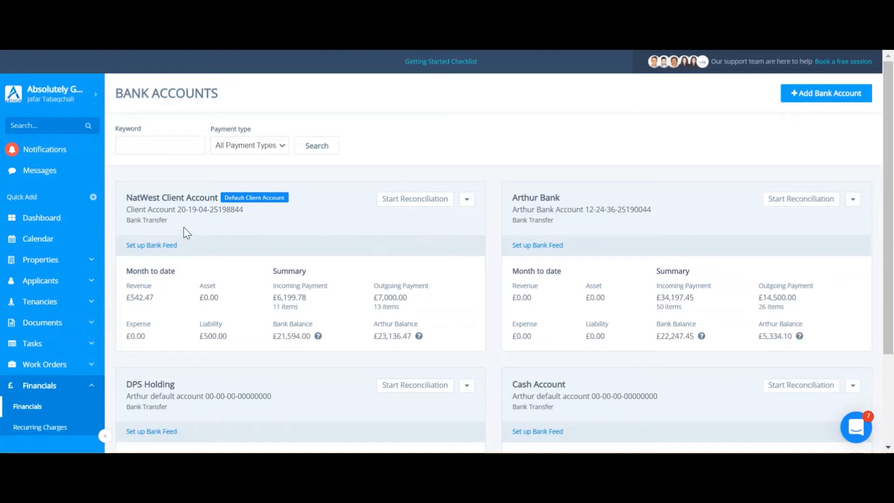
left_click(420, 201)
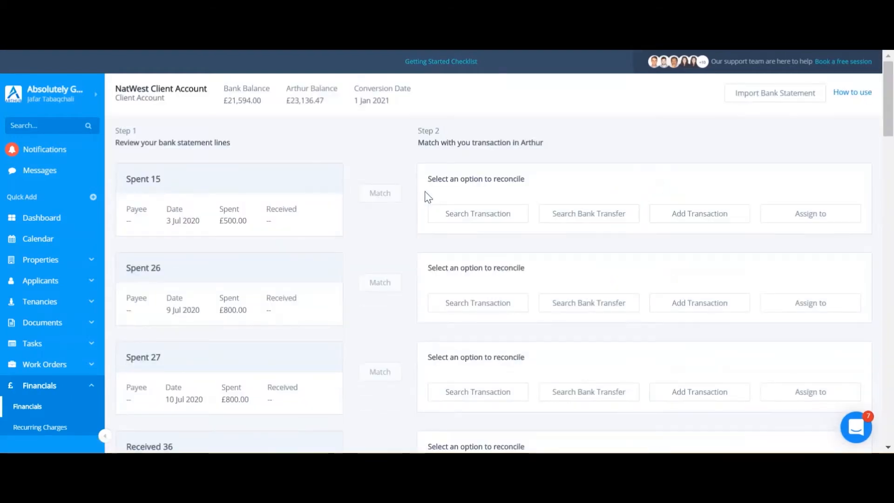
Go to page 2 of the bank statement lines and reject the suggested rent match for the 1 Dec 2020 Deposit line
left_click_drag(888, 98, 871, 416)
left_click(161, 403)
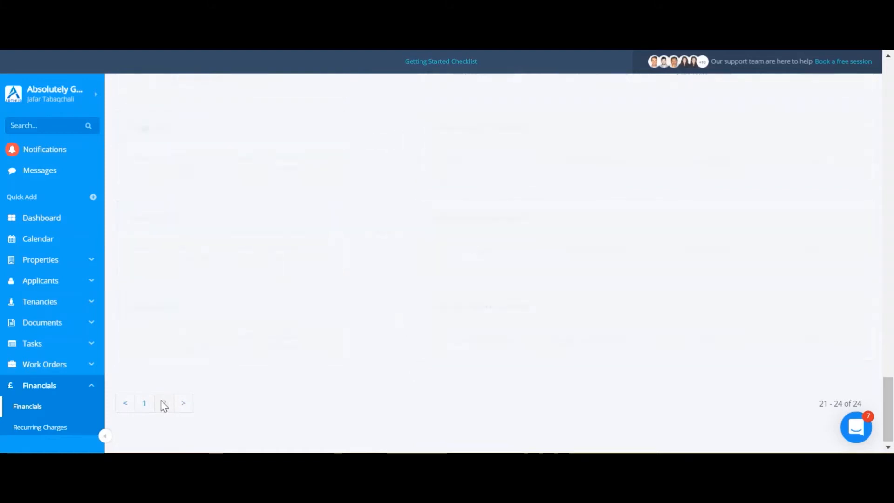
scroll(224, 337, "up", 3)
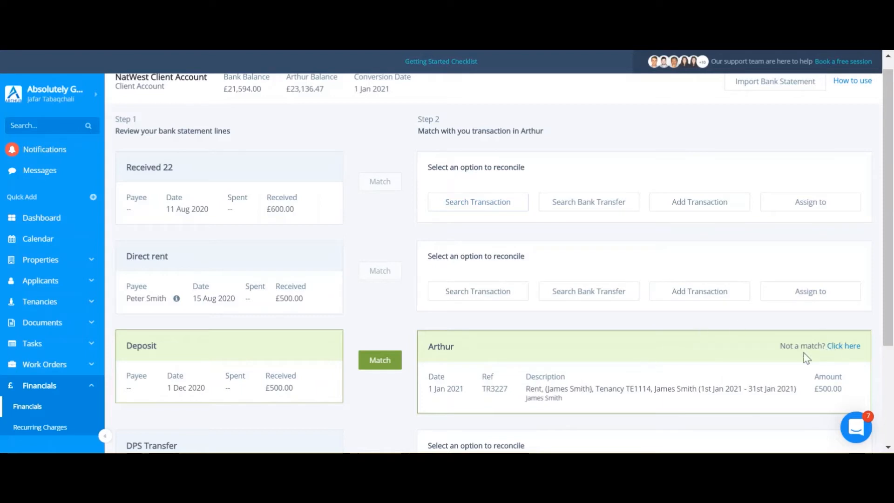
left_click(842, 347)
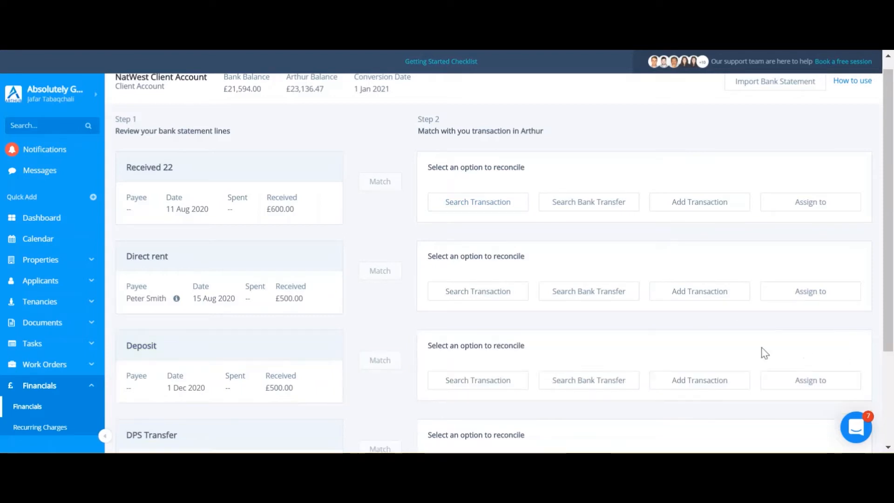
Search the transactions for 500 to find a counterpart for the Deposit statement line
left_click(511, 385)
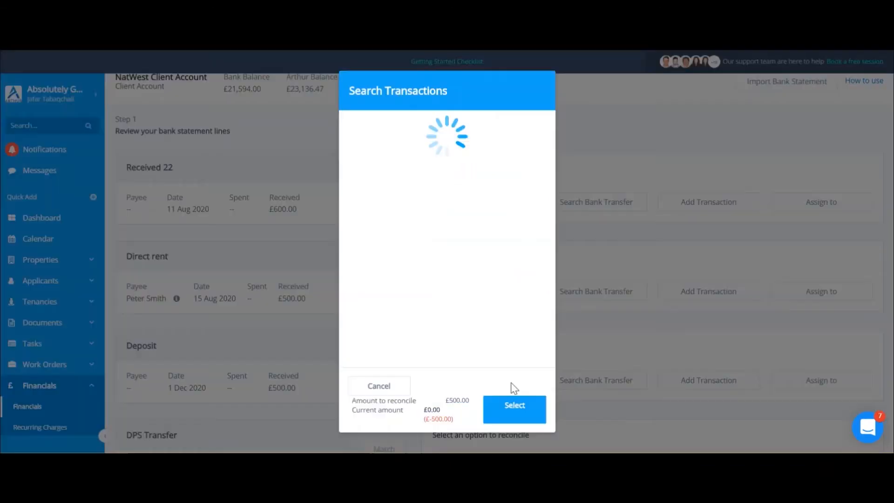
left_click(609, 136)
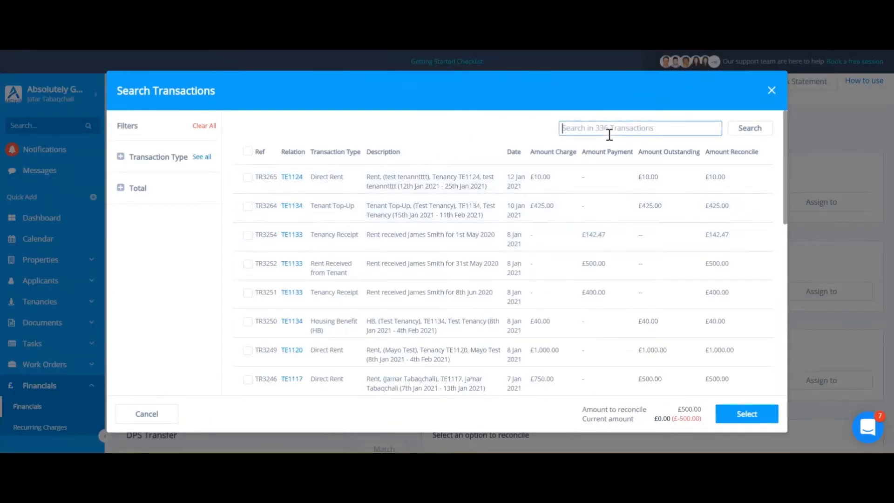
type("500")
key("Return")
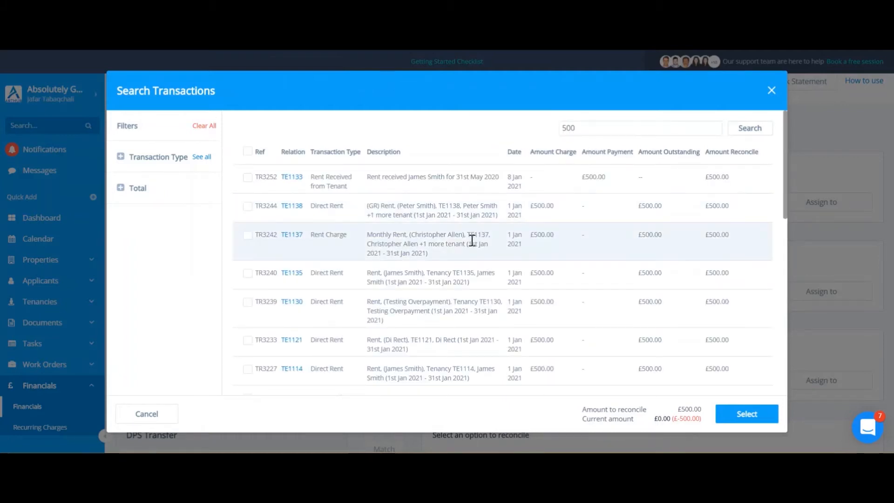
Select the Registered Deposit Charge of tenancy TE1135 dated 1 Dec 2020 and match it with the Deposit statement line
scroll(466, 242, "down", 2)
scroll(425, 257, "down", 2)
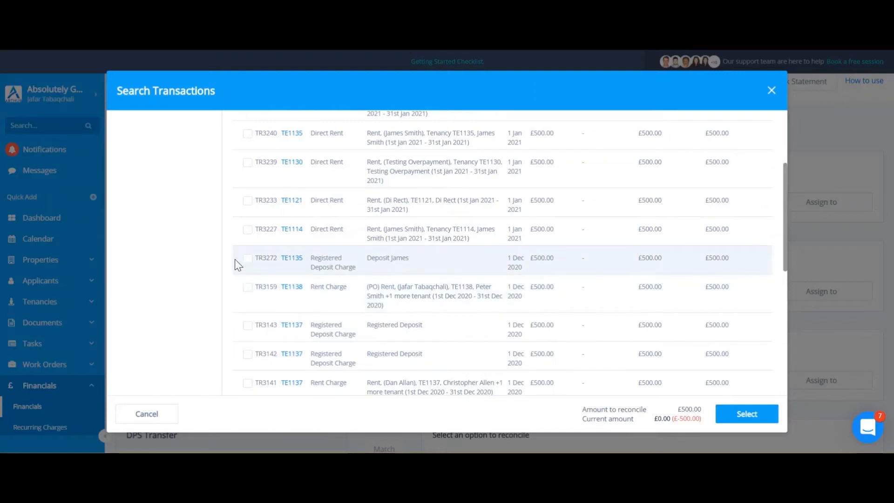
left_click(247, 260)
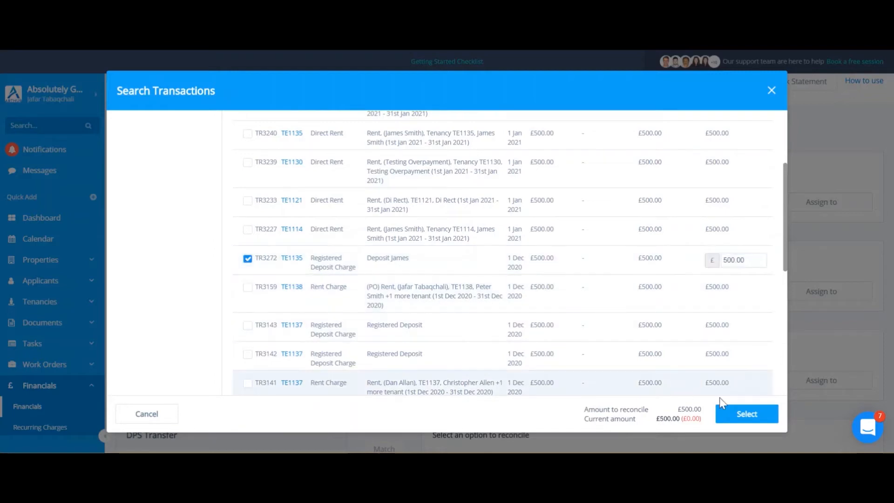
left_click(746, 415)
scroll(392, 235, "down", 2)
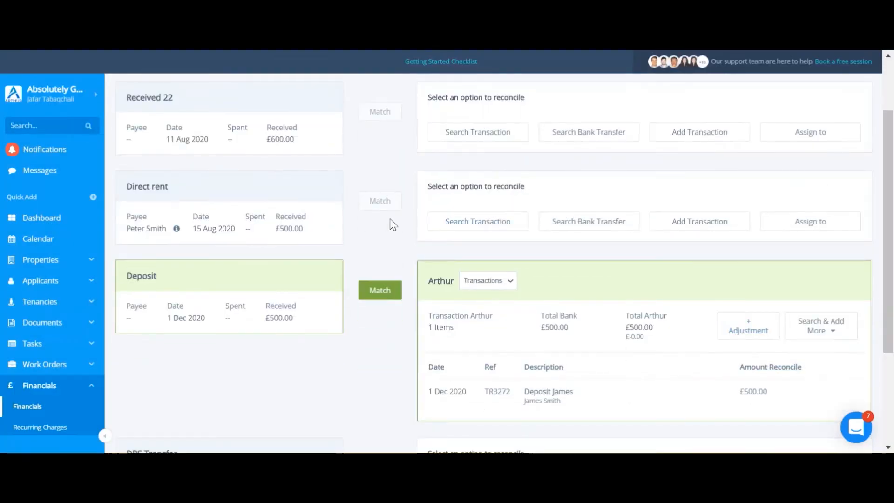
left_click(388, 293)
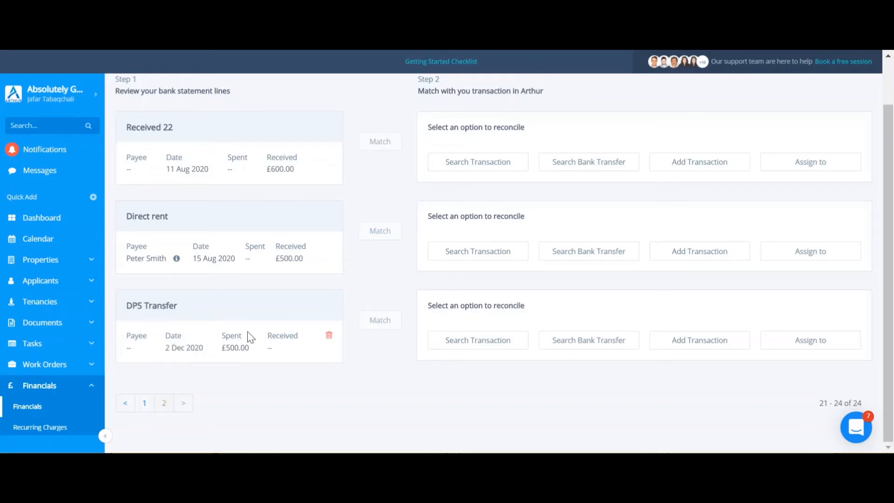
Assign the DPS Transfer statement line to Liabilities with DPS Custodial as the payee
left_click(804, 347)
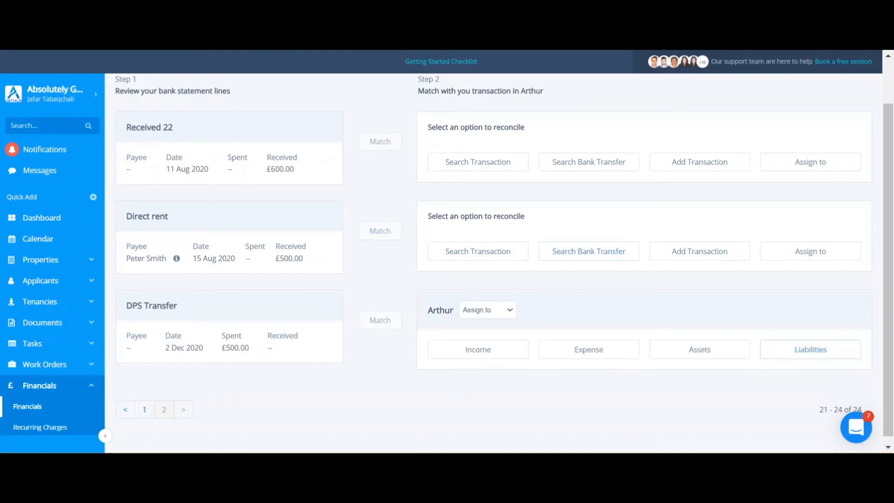
left_click(794, 359)
scroll(676, 284, "down", 2)
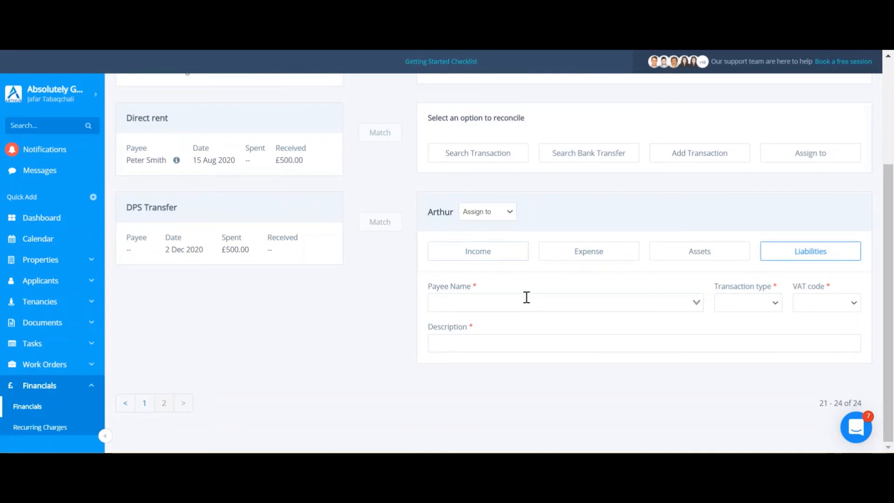
left_click(695, 300)
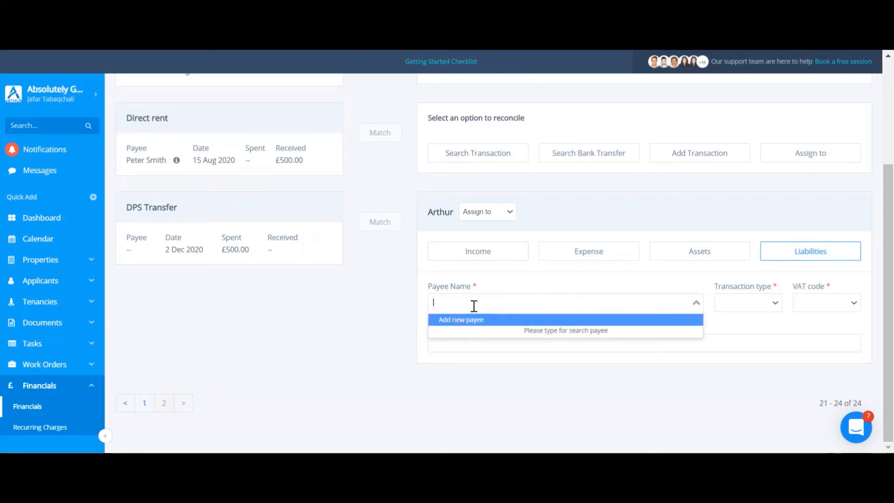
type("Dps")
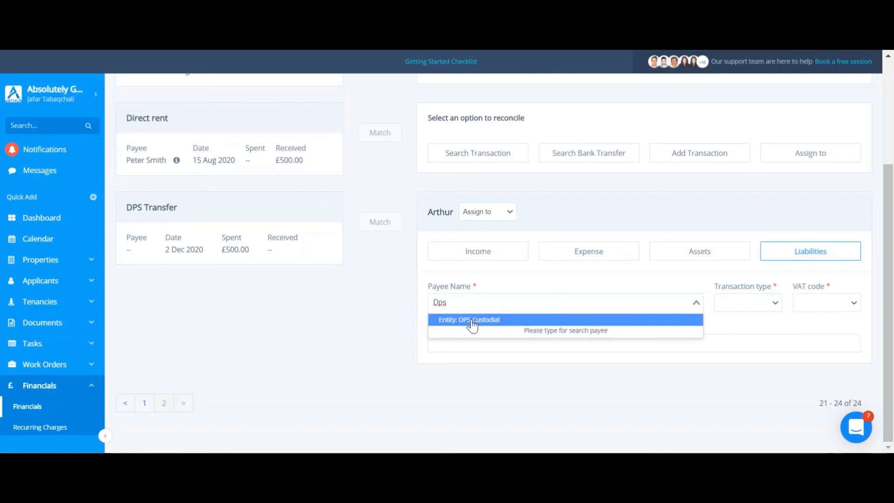
left_click(472, 325)
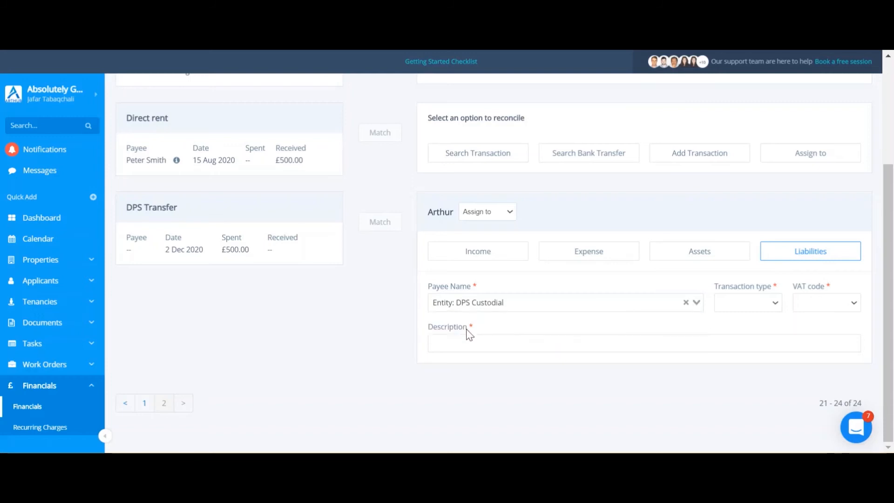
Set the DPS Transfer's transaction type to Deposit and VAT code to Not applicable, describe it with the tenant's name and room address, and match it
left_click(735, 307)
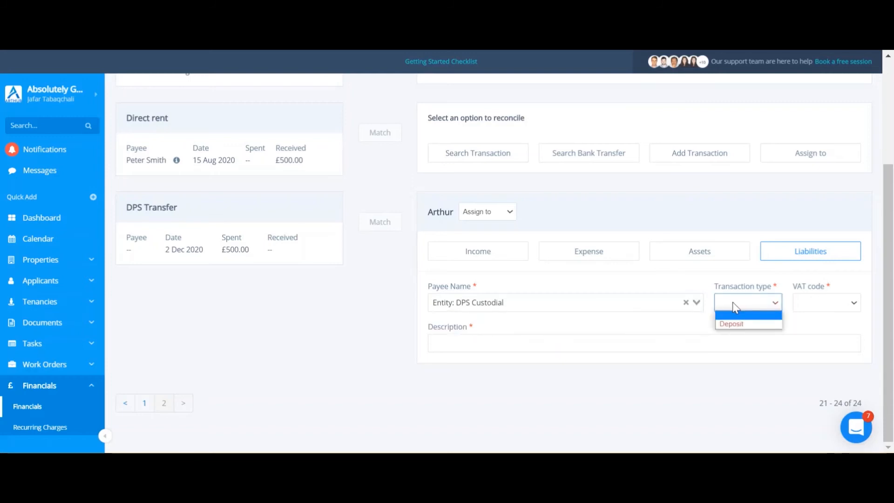
left_click(747, 325)
left_click(810, 303)
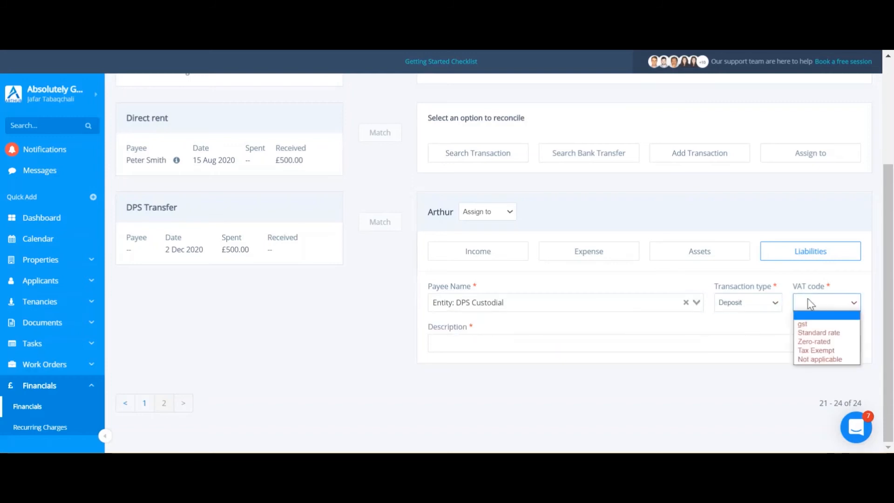
left_click(815, 360)
left_click(736, 337)
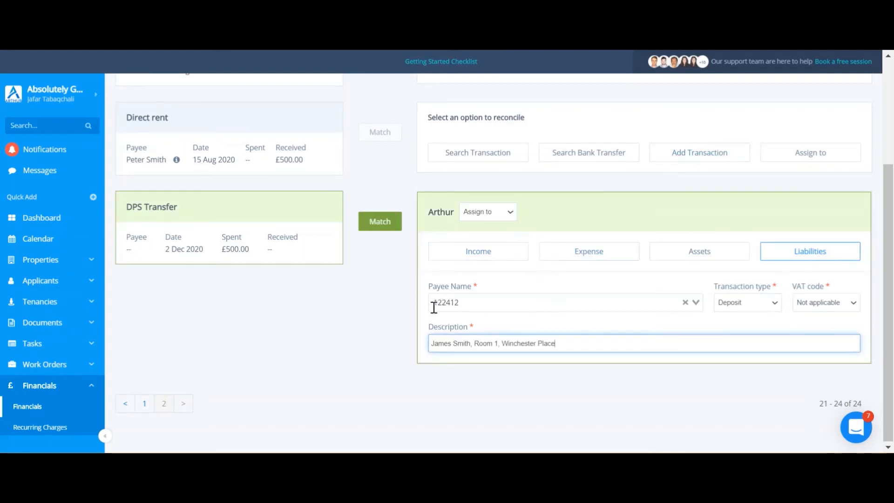
left_click(373, 232)
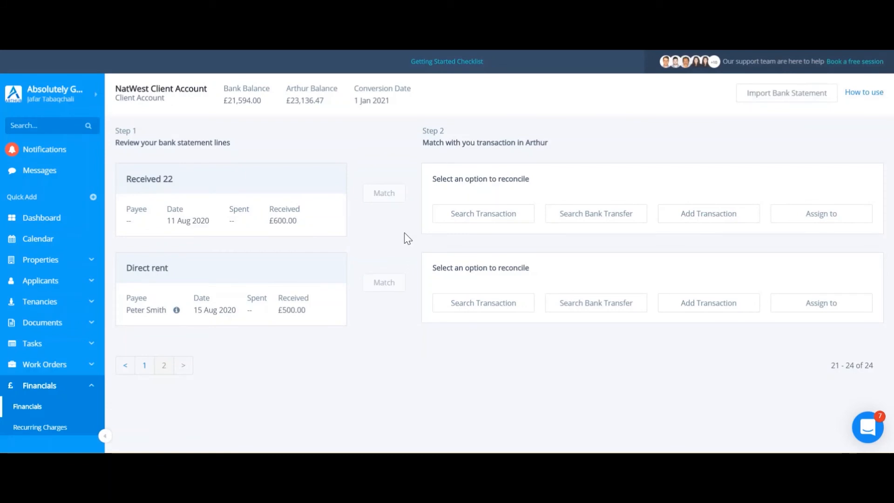
Open tenancy TE1135 from the list of tenancies
left_click(46, 304)
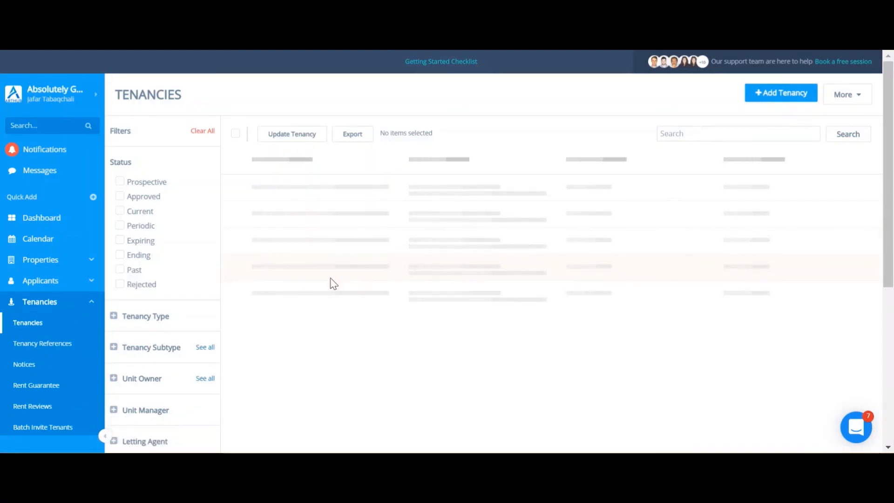
scroll(319, 279, "down", 3)
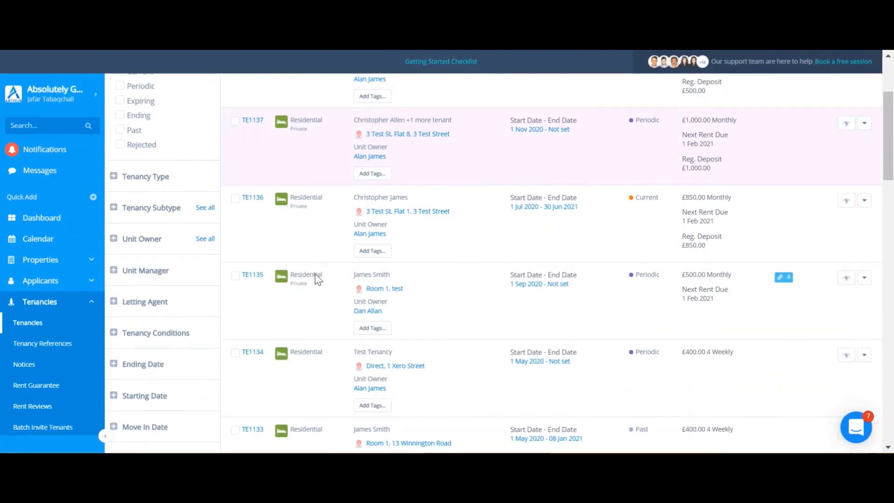
left_click(255, 273)
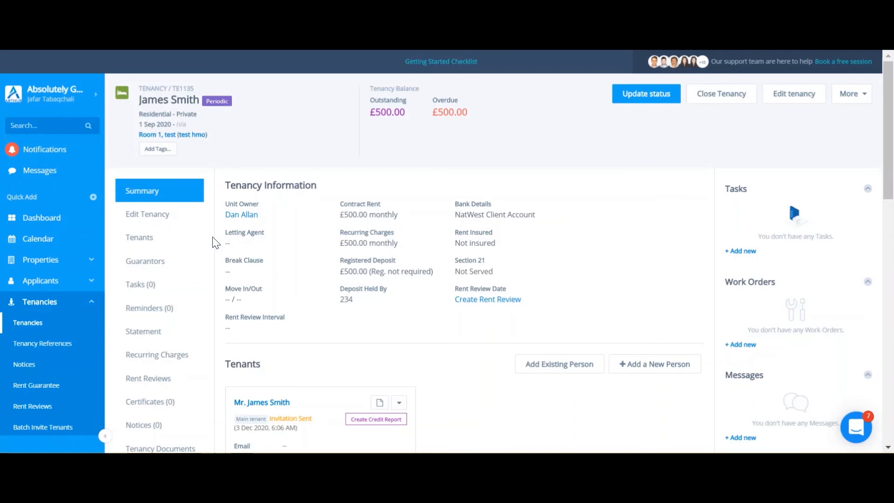
Open the Register Deposit form for the tenancy and save its deposit details
left_click(853, 100)
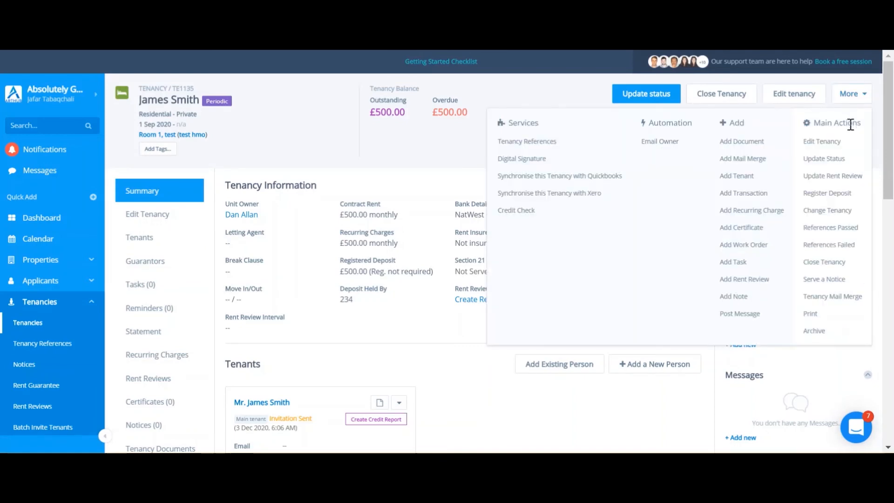
left_click(837, 200)
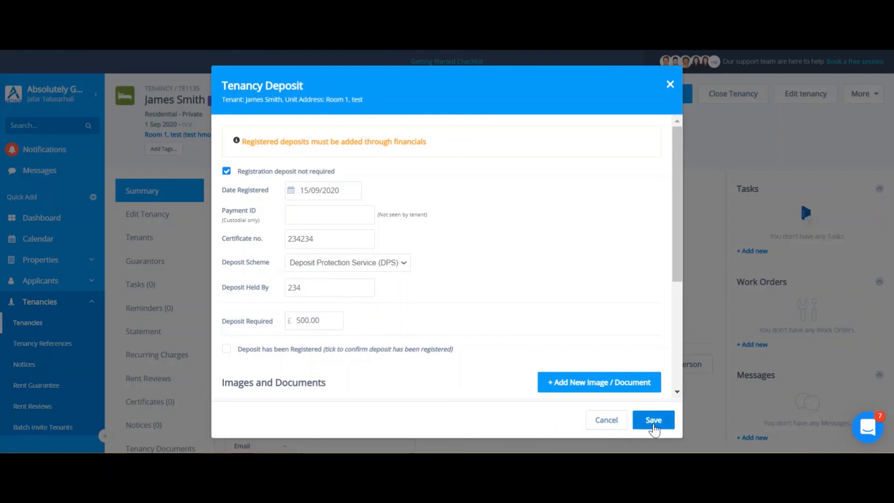
left_click(654, 421)
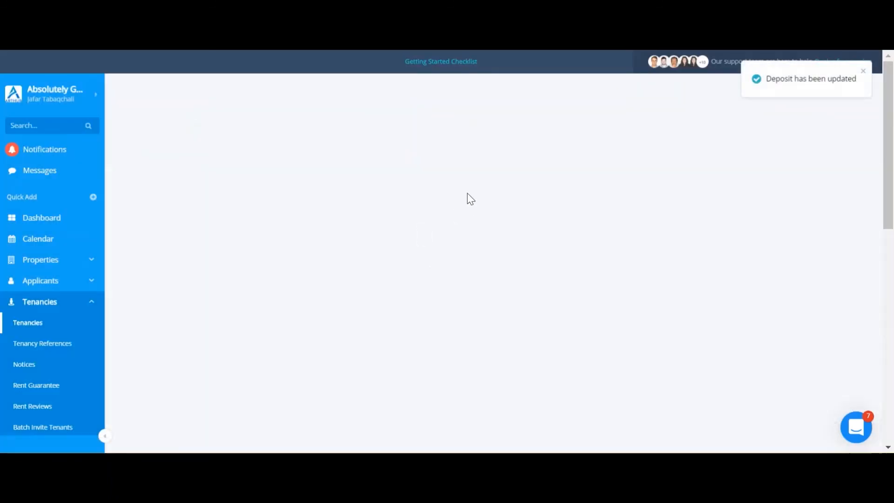